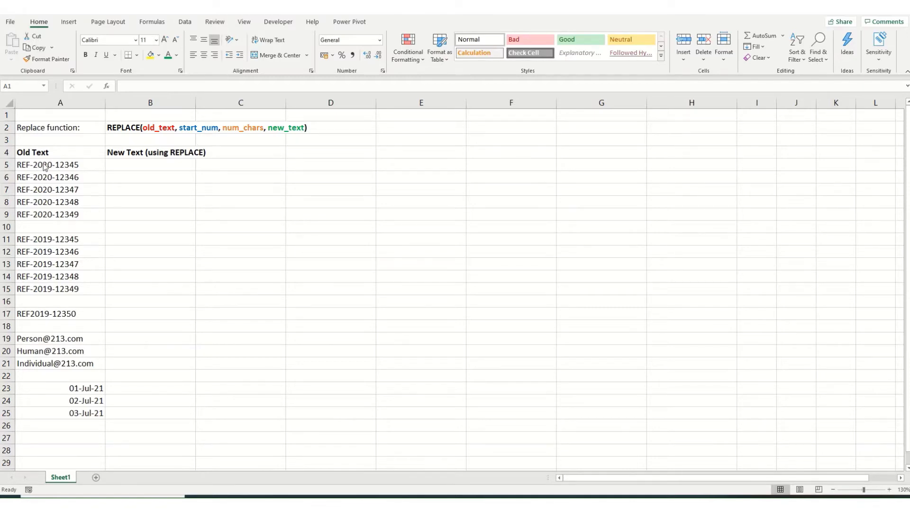
Enter =REPLACE(A5,8,1,1) in B5 and fill it down to B9 for REF-2021 codes
click(113, 165)
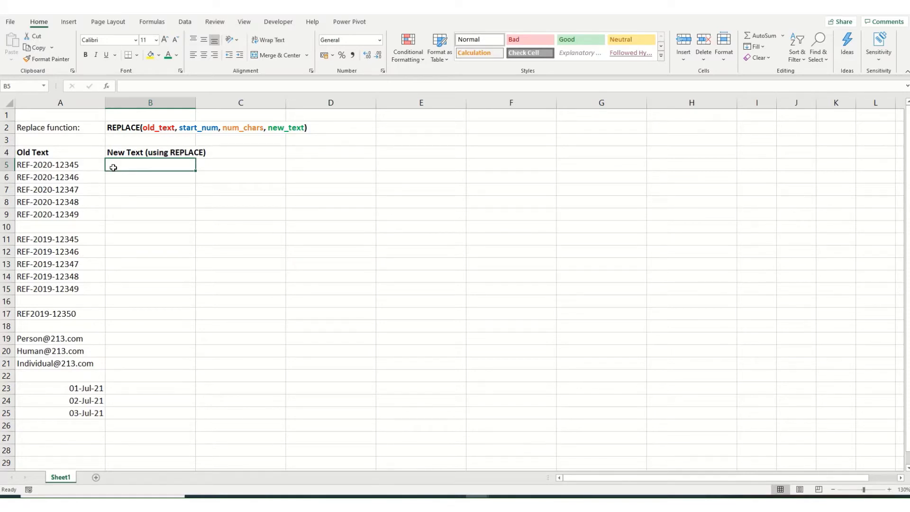
text(=)
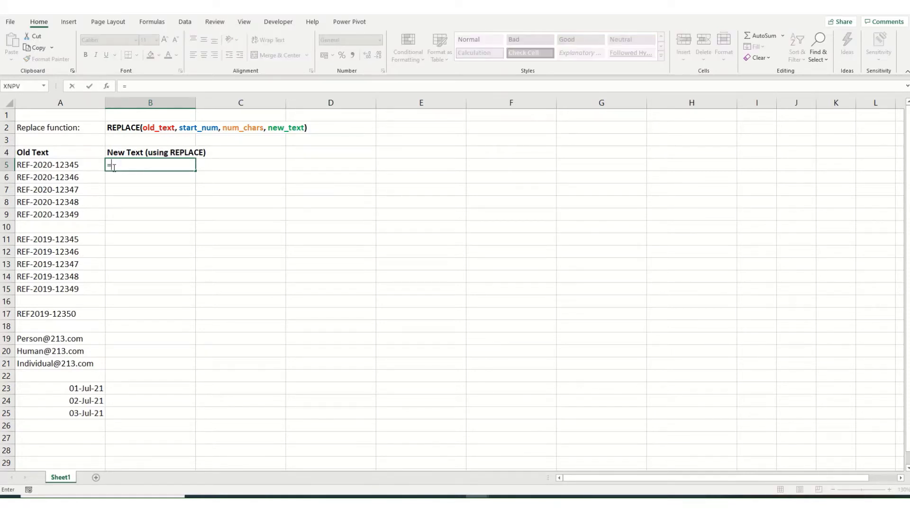
text(replac)
key(Tab)
click(56, 165)
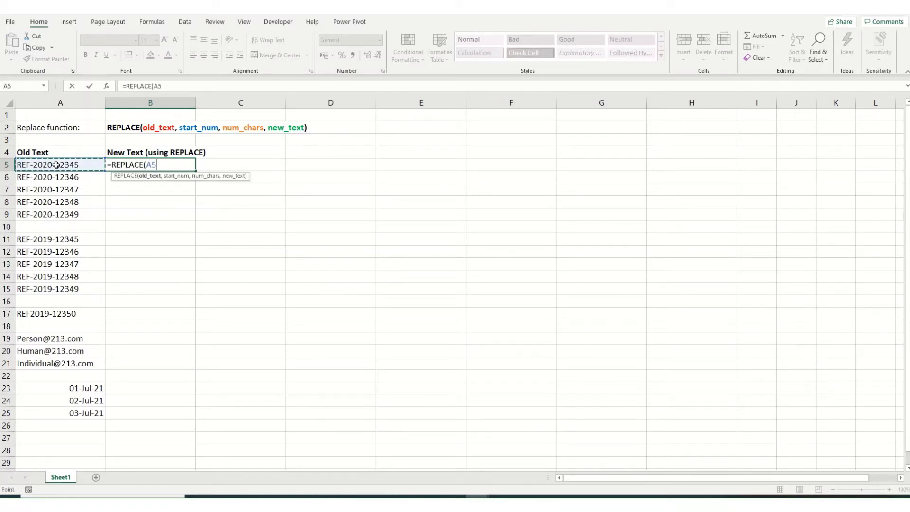
text(,)
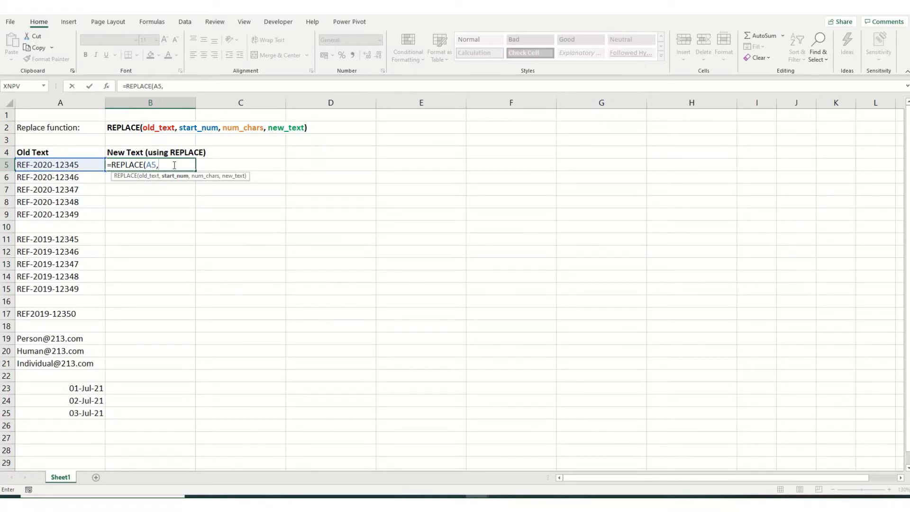
text(8,1,1)
key(Return)
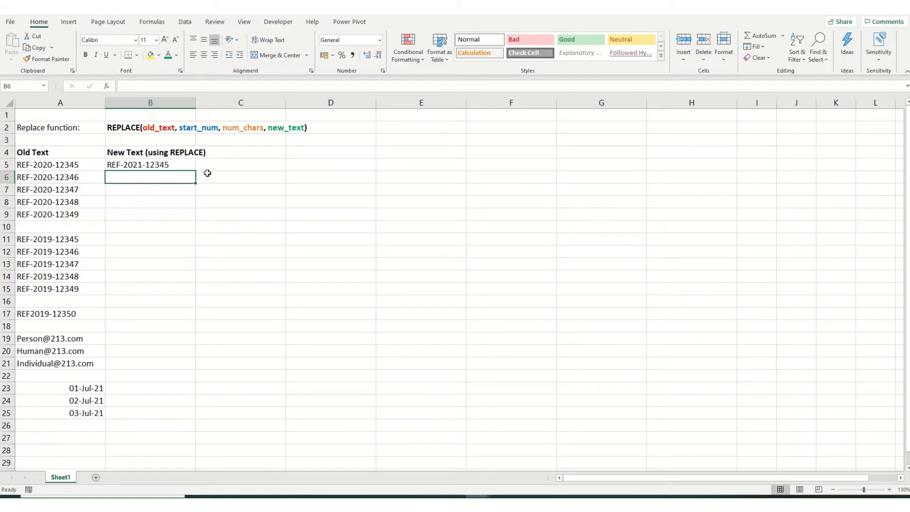
click(184, 166)
drag(195, 174, 192, 220)
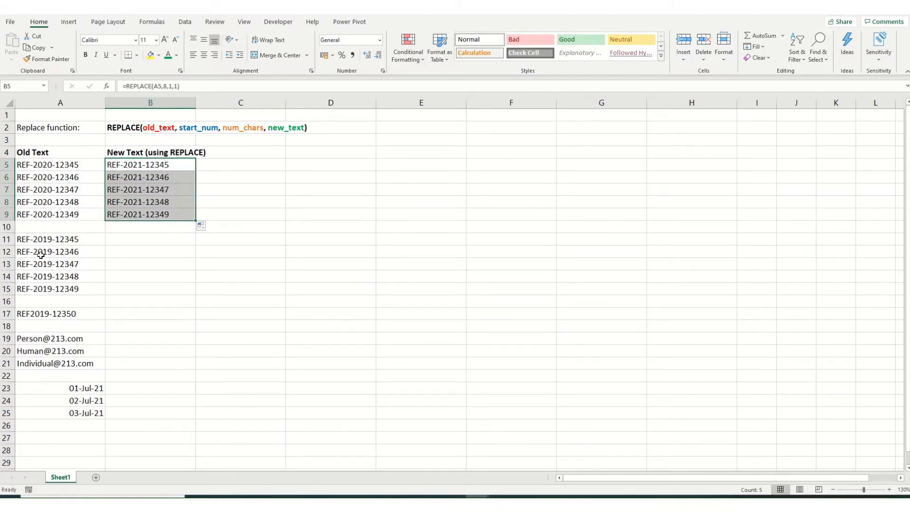
drag(113, 232, 115, 237)
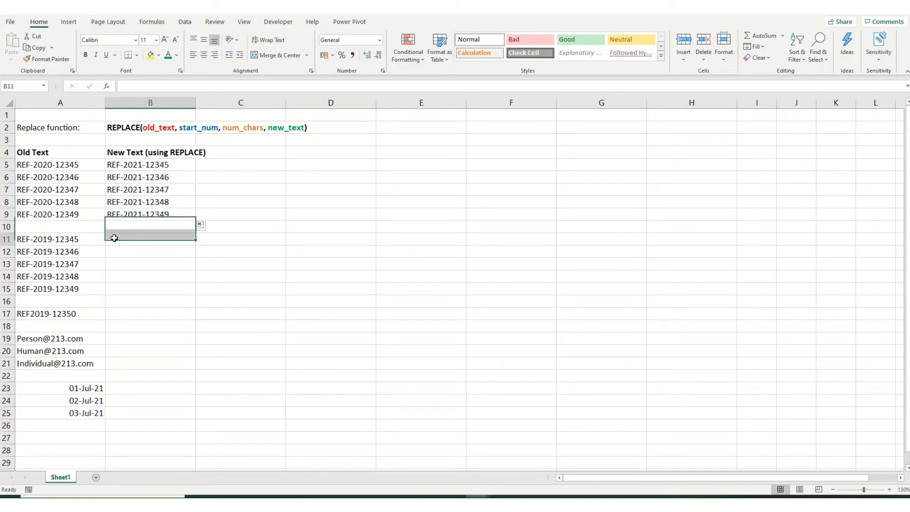
Enter =REPLACE(A11,7,2,21) in B11 and fill it down to B15
click(114, 238)
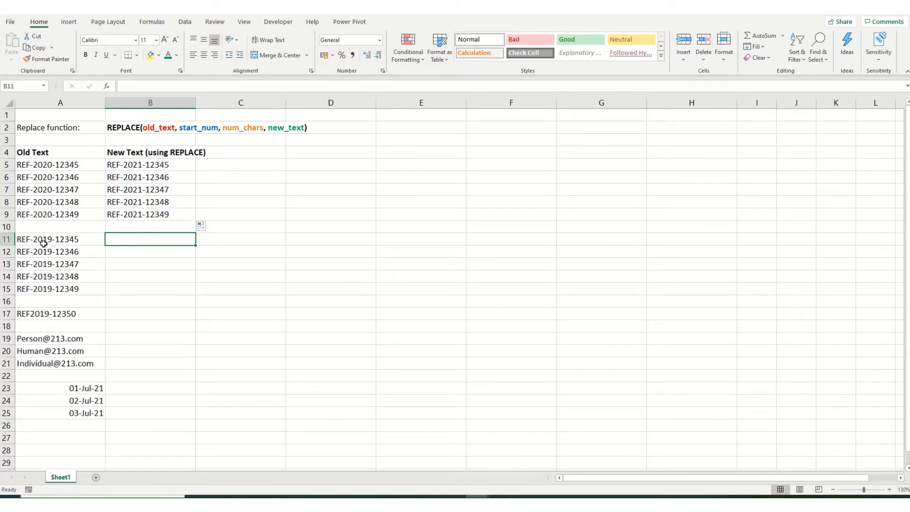
text(=)
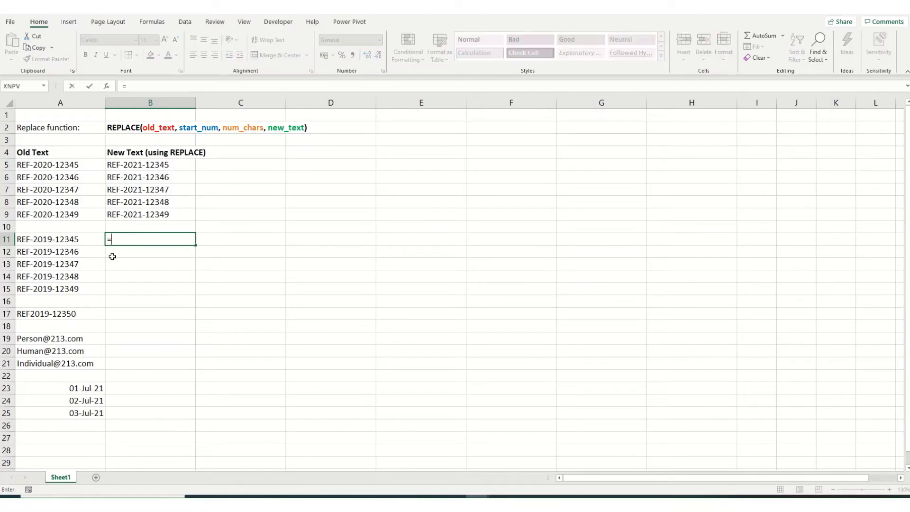
text(replace)
key(Tab)
click(52, 244)
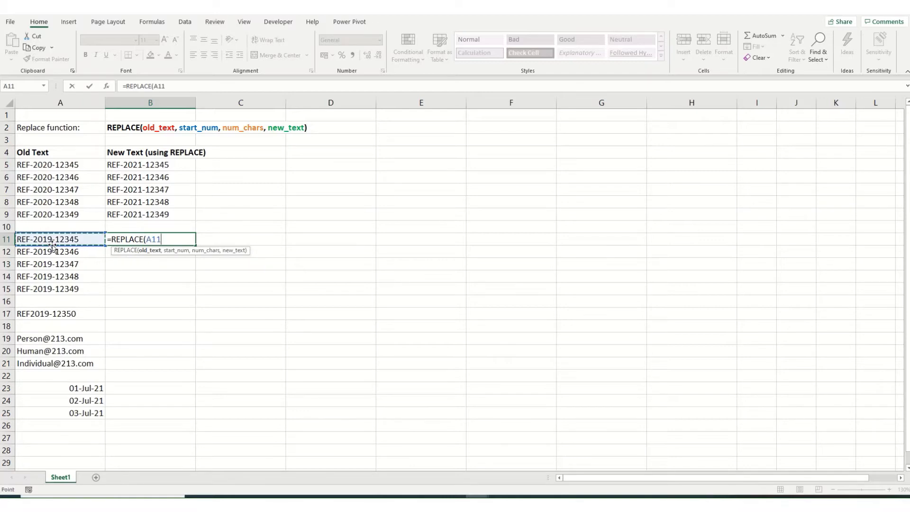
text(,)
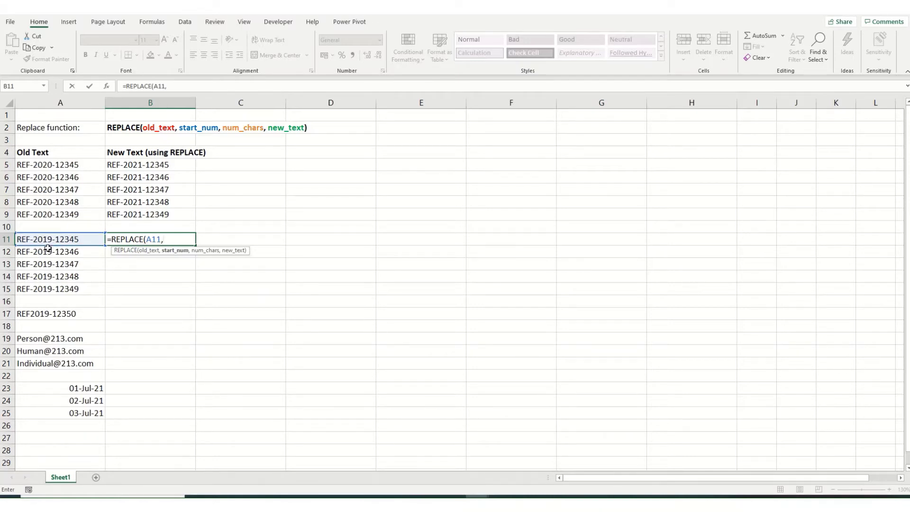
text(7,2m)
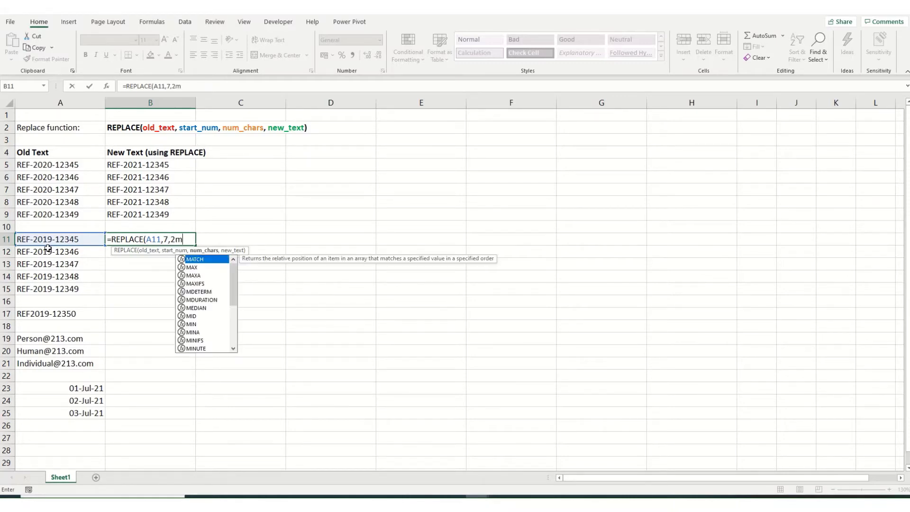
key(BackSpace)
text(,)
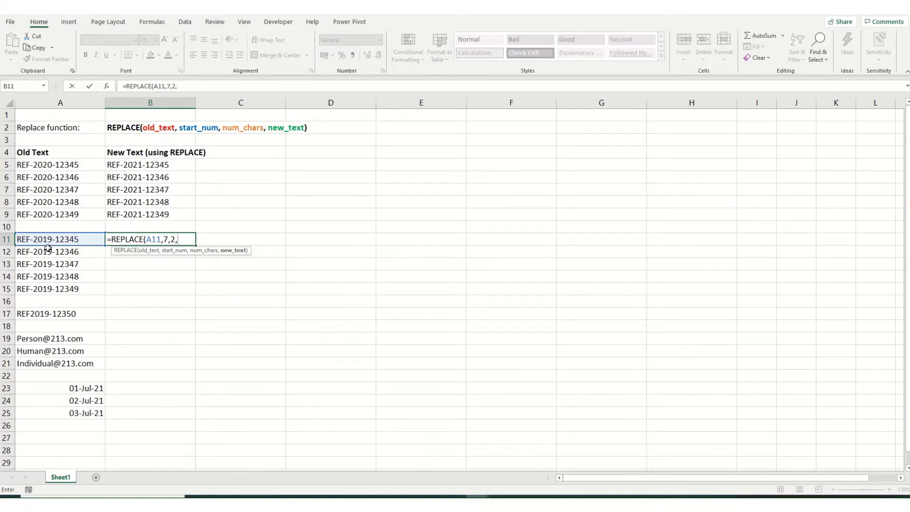
text(21)
key(Return)
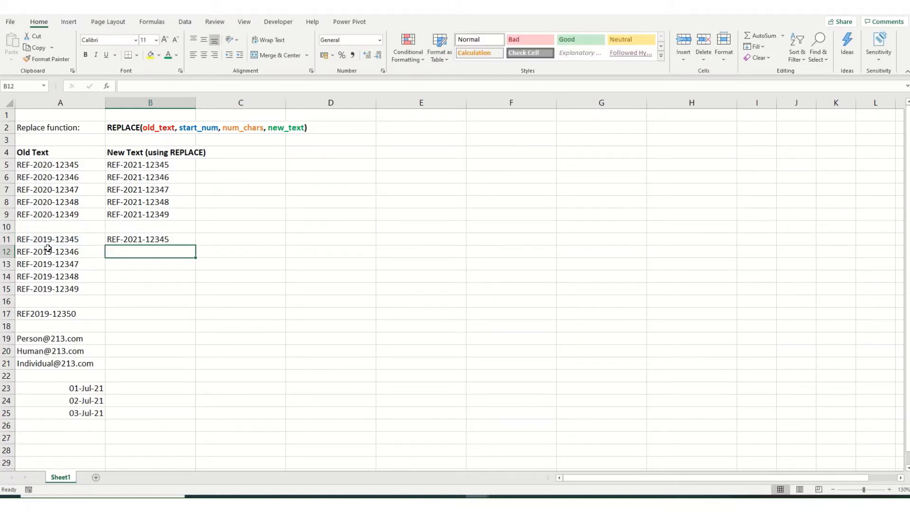
click(178, 237)
drag(196, 246, 194, 291)
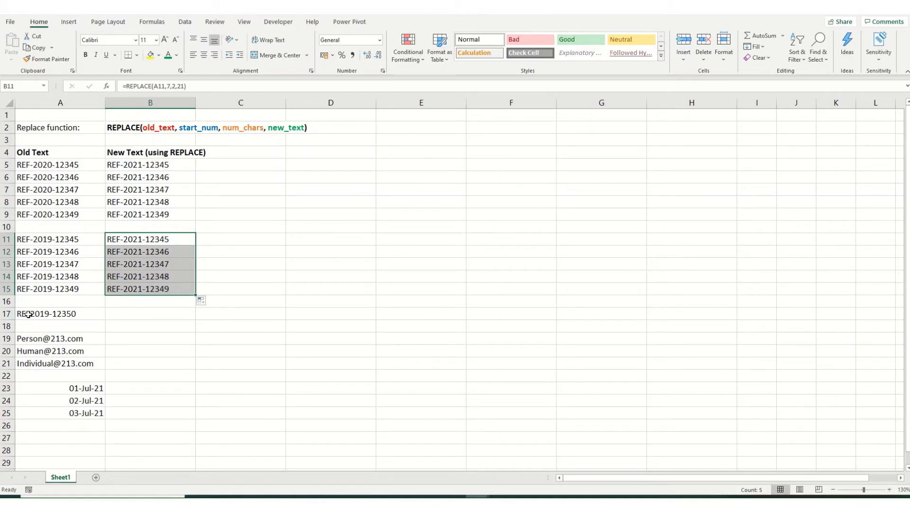
Enter =REPLACE(A17,4,0,"-") in B17 to insert the missing hyphen
click(113, 315)
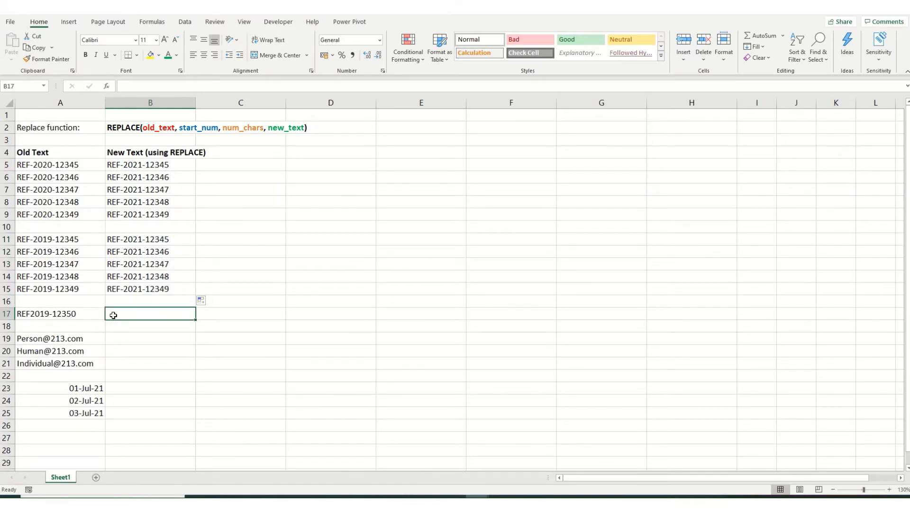
text(=replace)
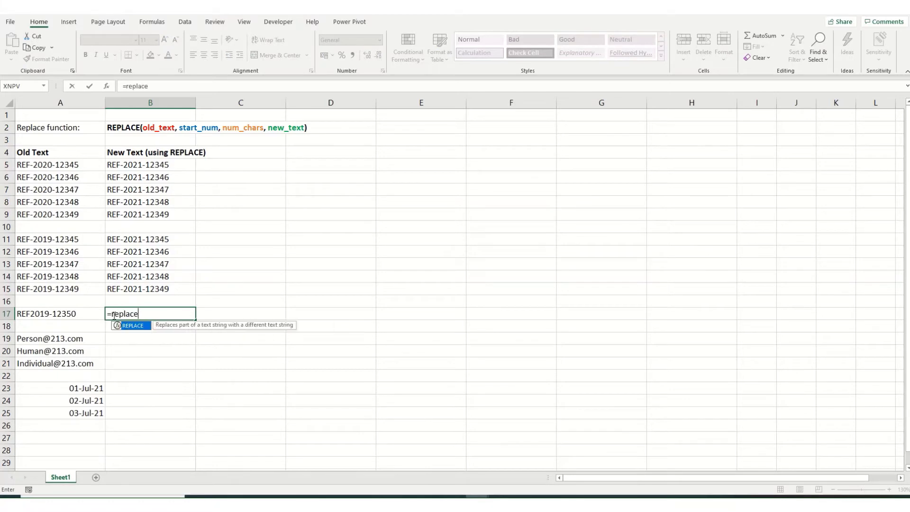
key(Tab)
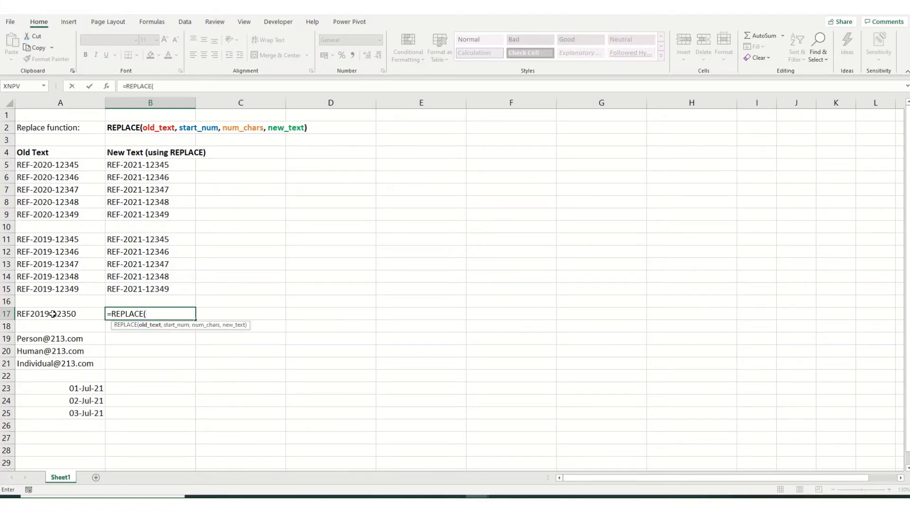
click(52, 314)
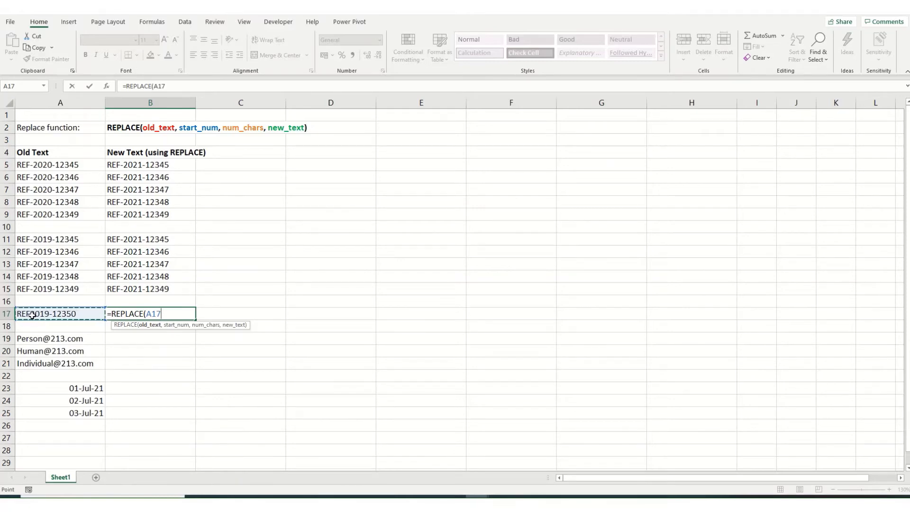
text(,4,)
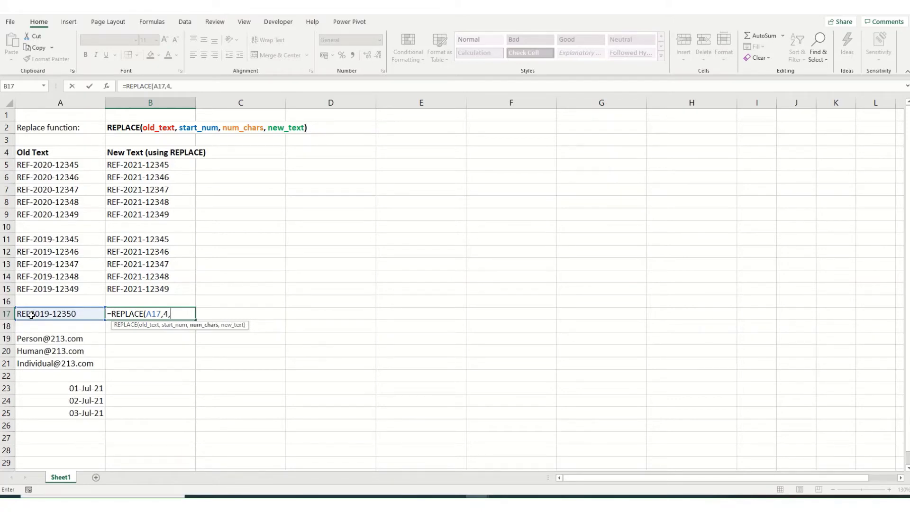
text(0,"-")
key(Return)
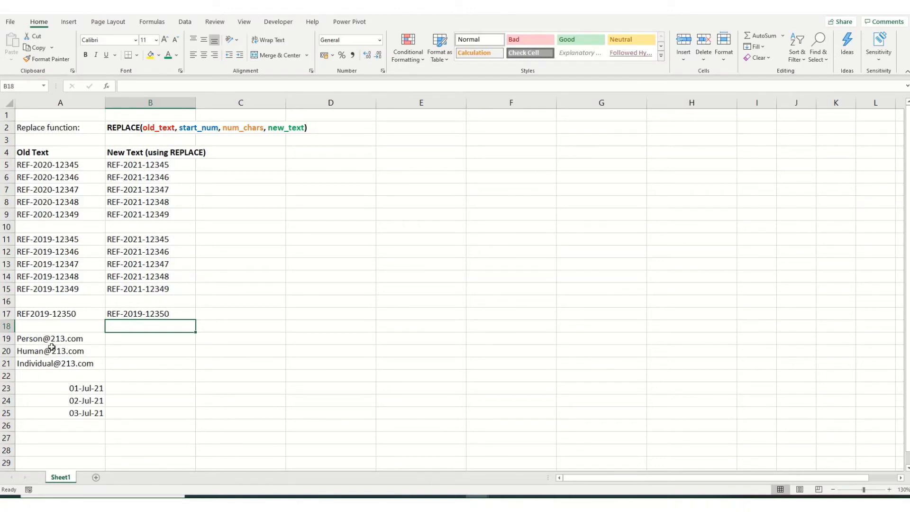
click(106, 344)
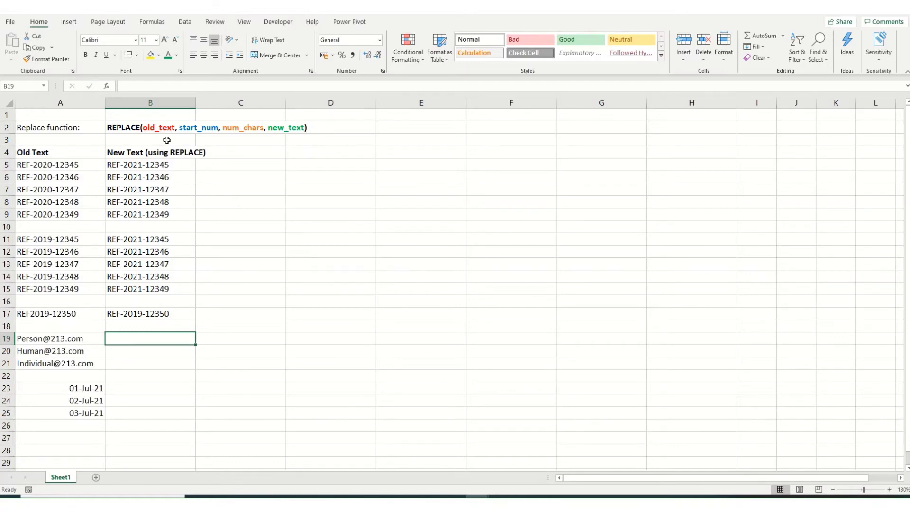
click(221, 340)
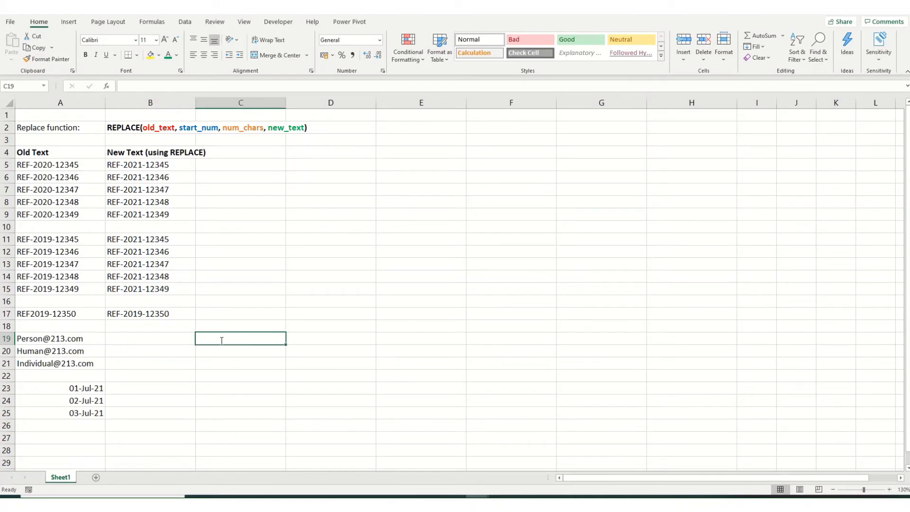
text(=FIND()
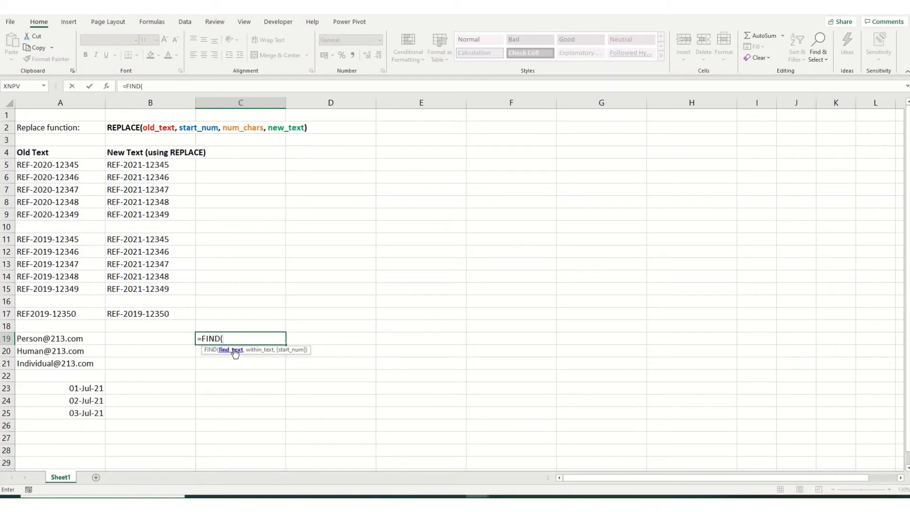
text("@213",)
click(45, 337)
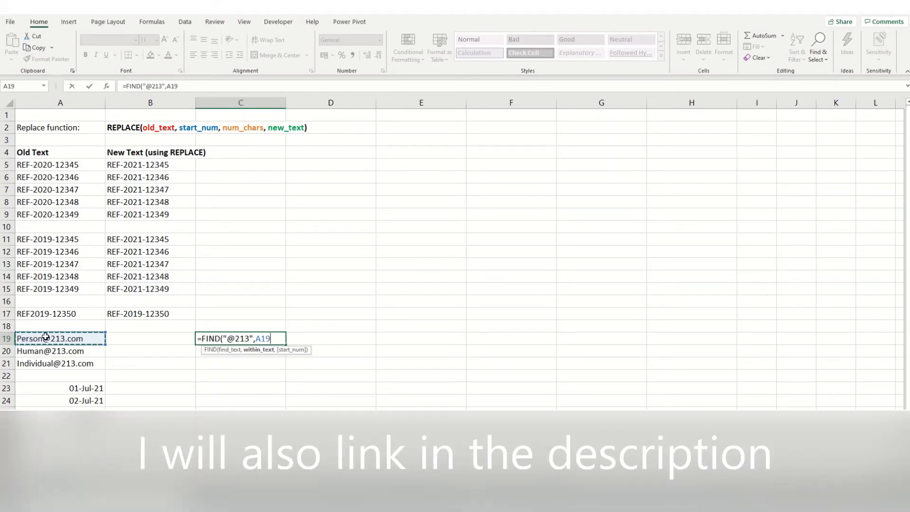
text())
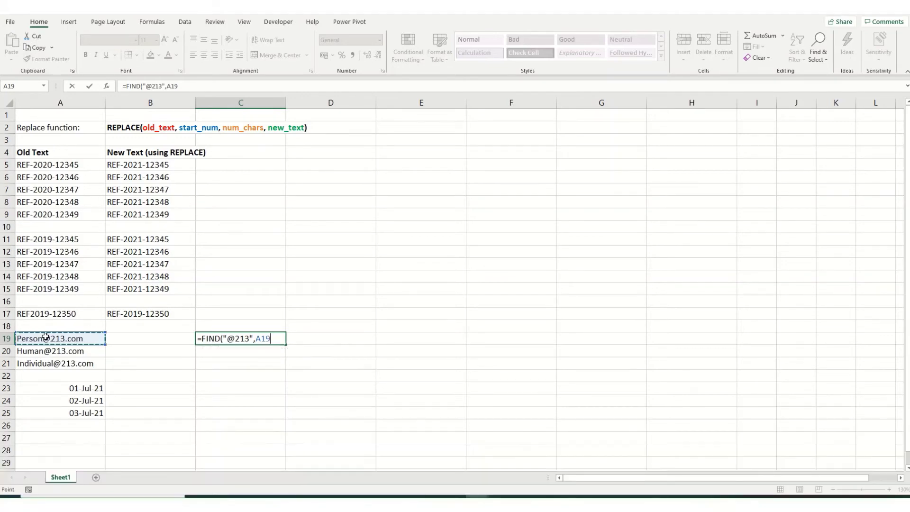
key(Return)
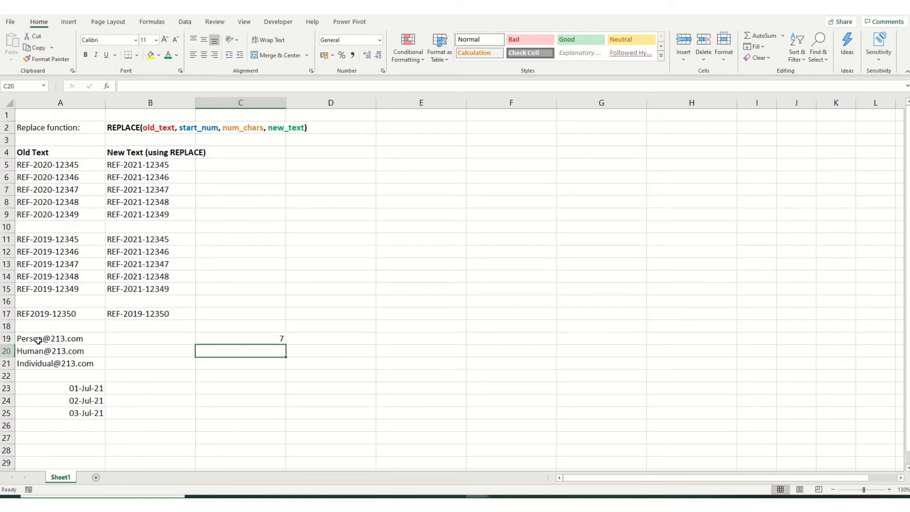
click(258, 338)
drag(285, 345, 276, 361)
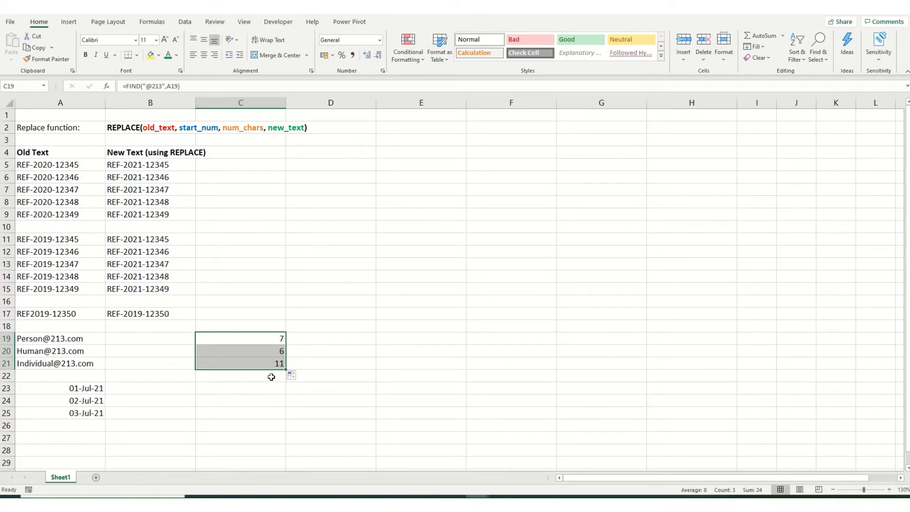
click(142, 338)
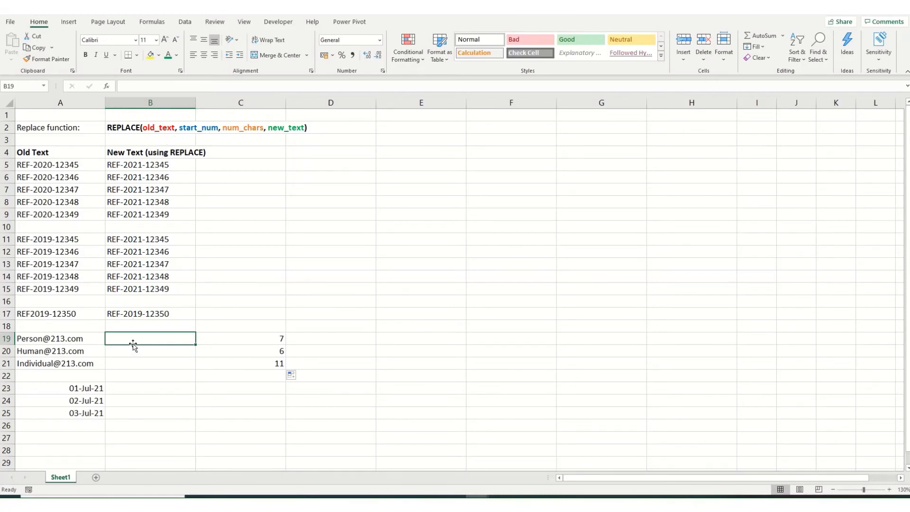
text(=replace)
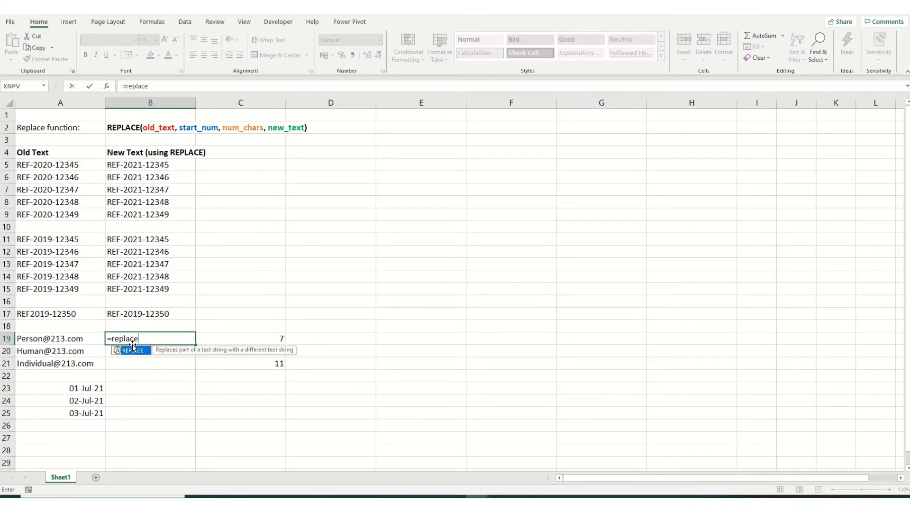
key(Tab)
click(76, 338)
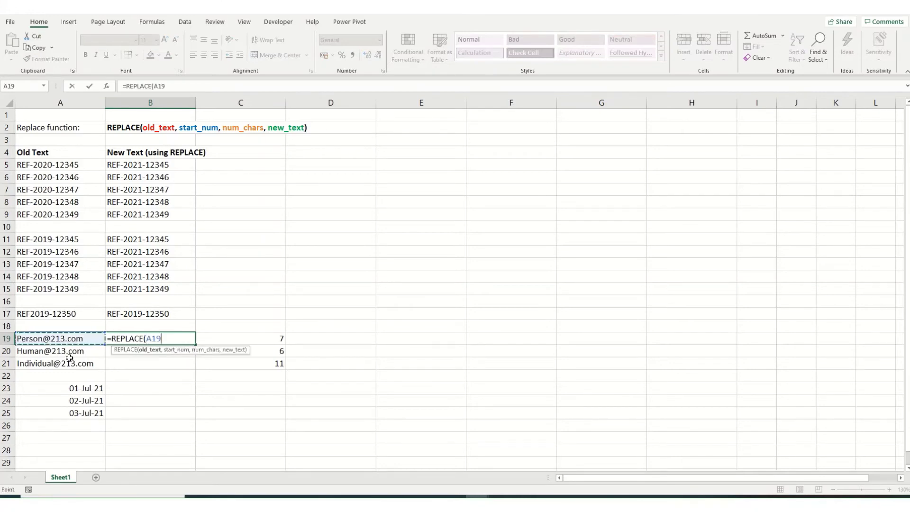
text(,)
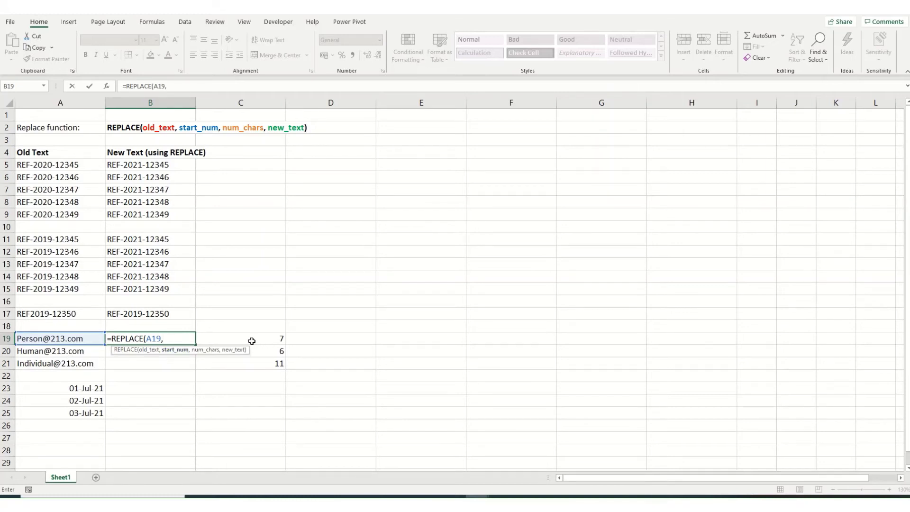
text(FIND()
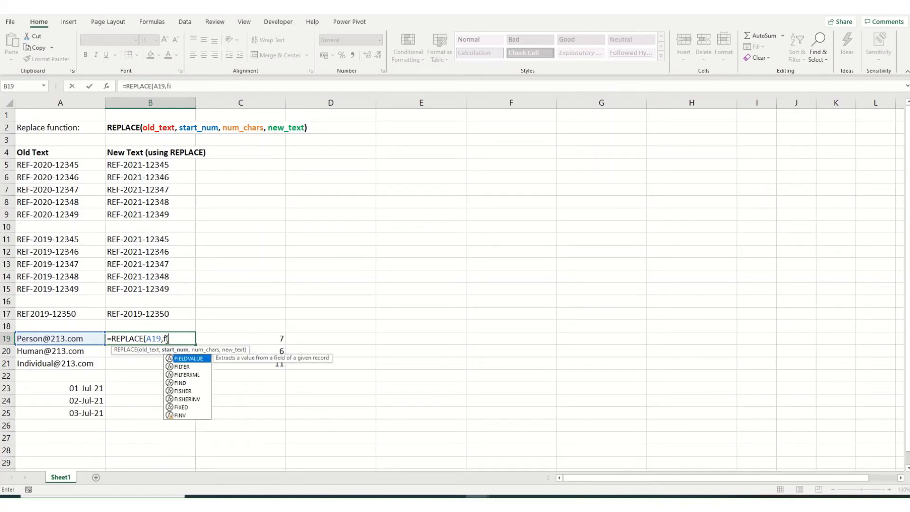
text("@213",)
click(81, 341)
text(),4)
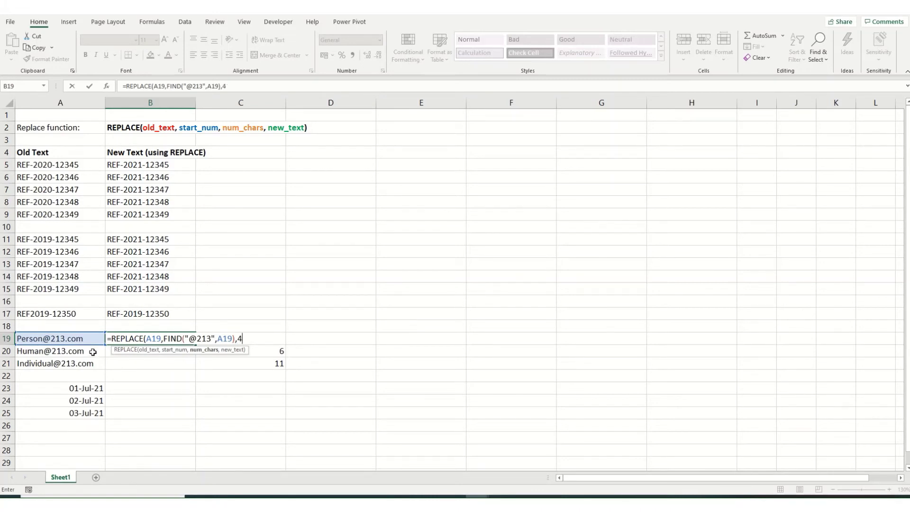
text(,"@123"))
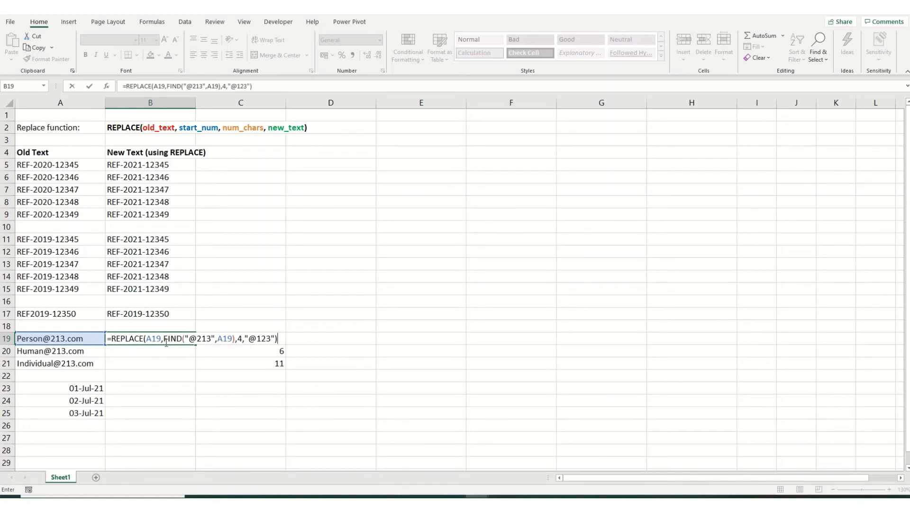
key(Return)
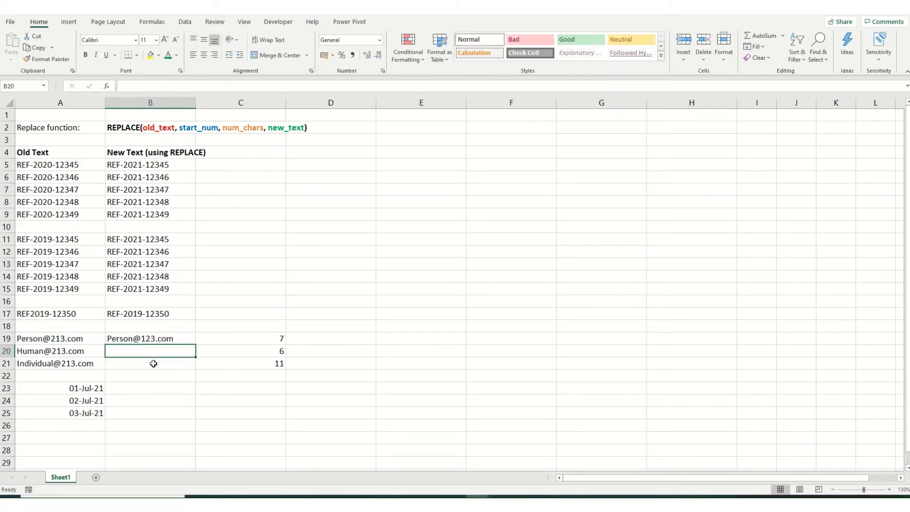
click(170, 337)
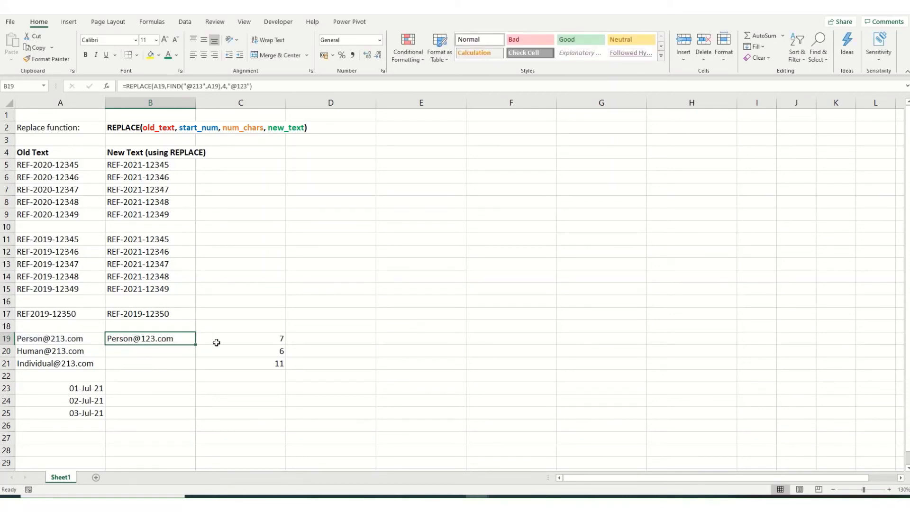
drag(197, 345, 196, 370)
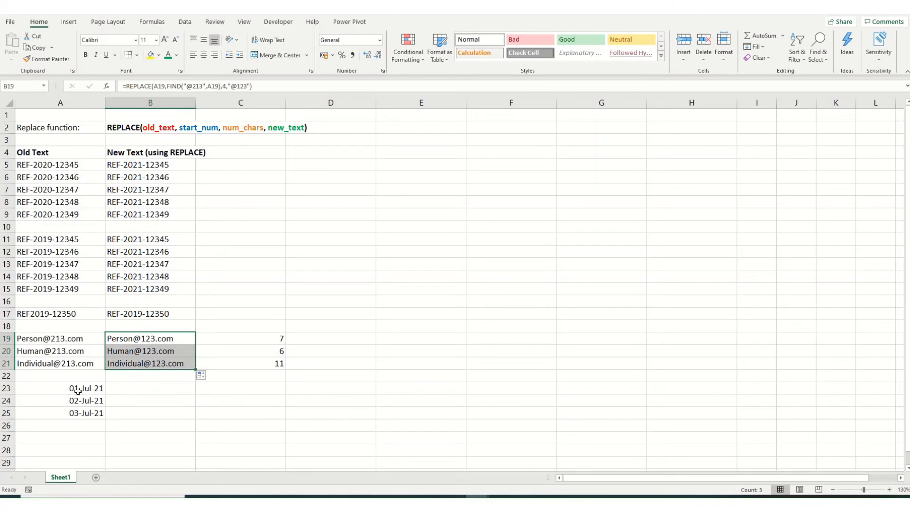
Enter =REPLACE(A23,4,3,"Mar") in B23, which returns 443Mar
click(119, 387)
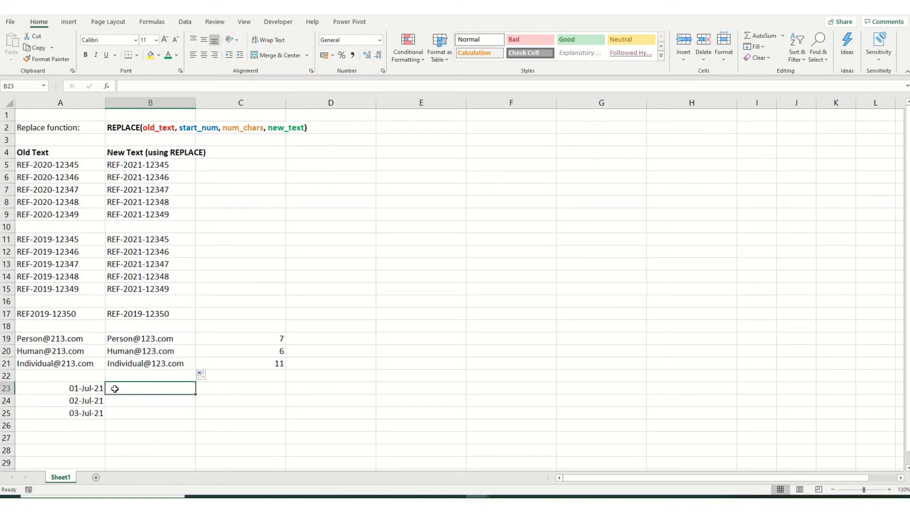
text(=)
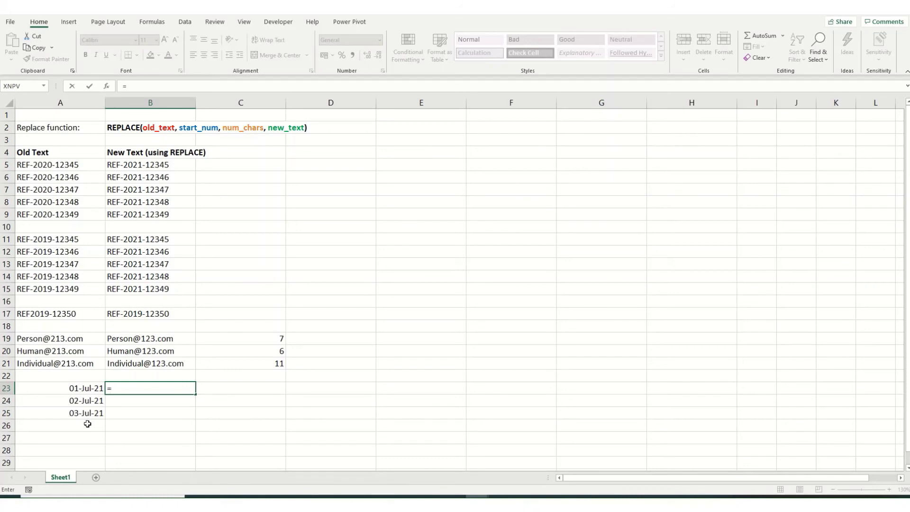
text(replace)
key(Tab)
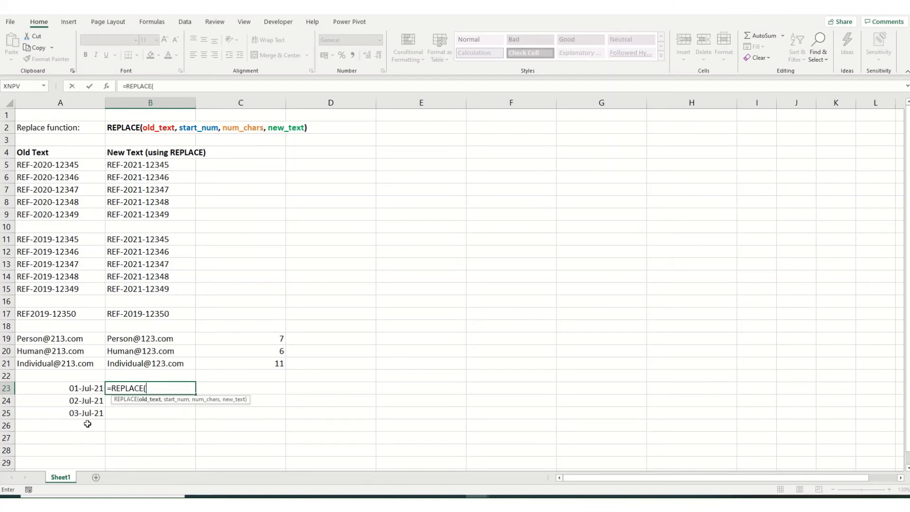
mouse_move(85, 388)
mouse_down()
mouse_move(85, 416)
mouse_move(73, 394)
mouse_up()
text(,)
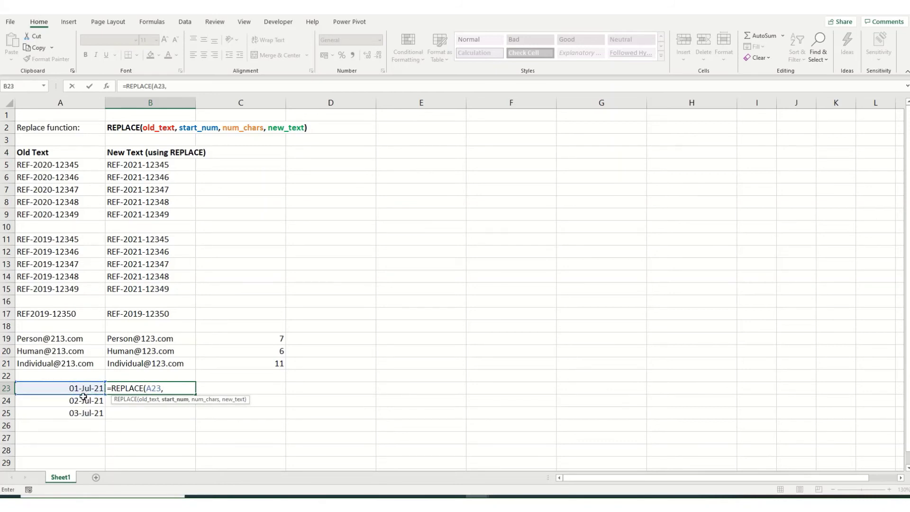
text(4,)
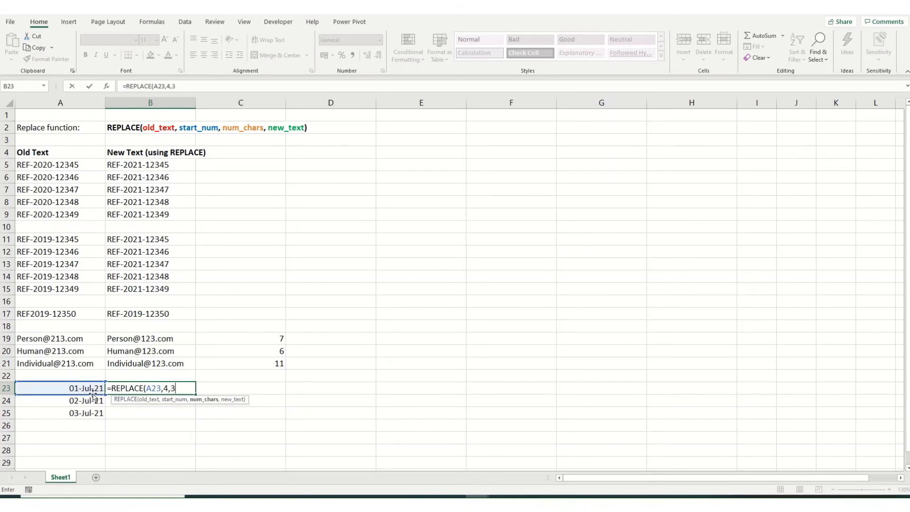
text(3,"MAR)
key(BackSpace)
key(BackSpace)
text(Mar")
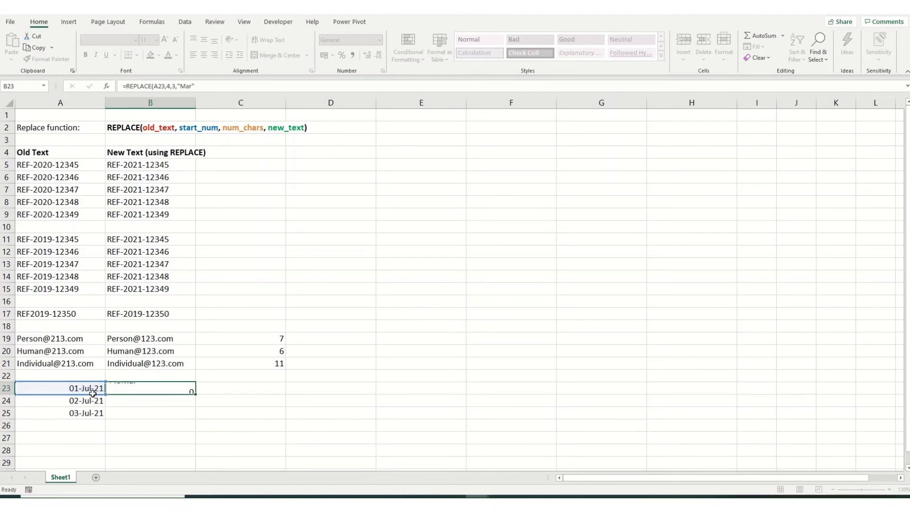
key(Return)
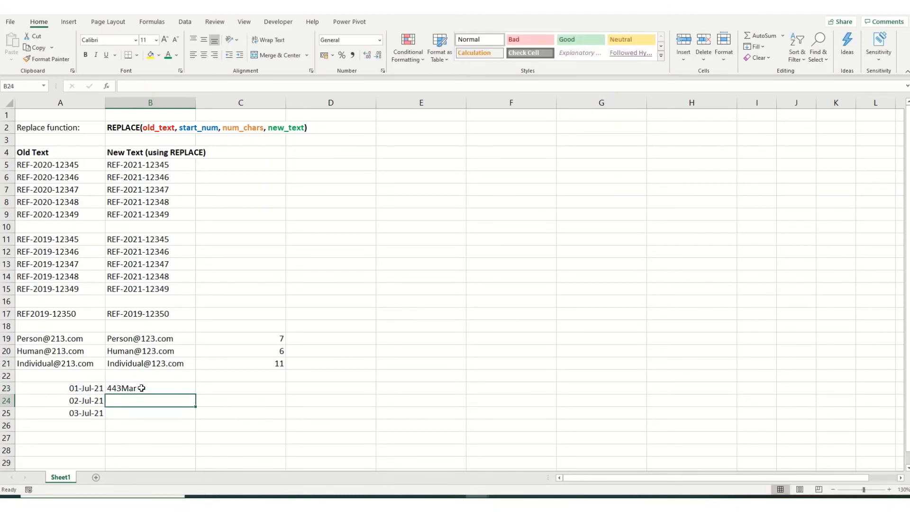
Wrap A23 as TEXT(A23,"dd-mmm-yy") in the B23 formula so it shows 01-Mar-21
click(116, 390)
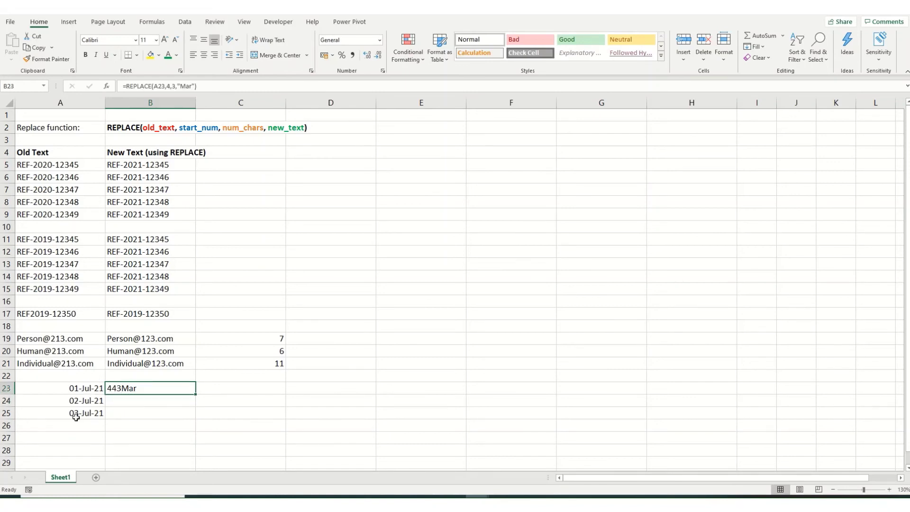
click(72, 388)
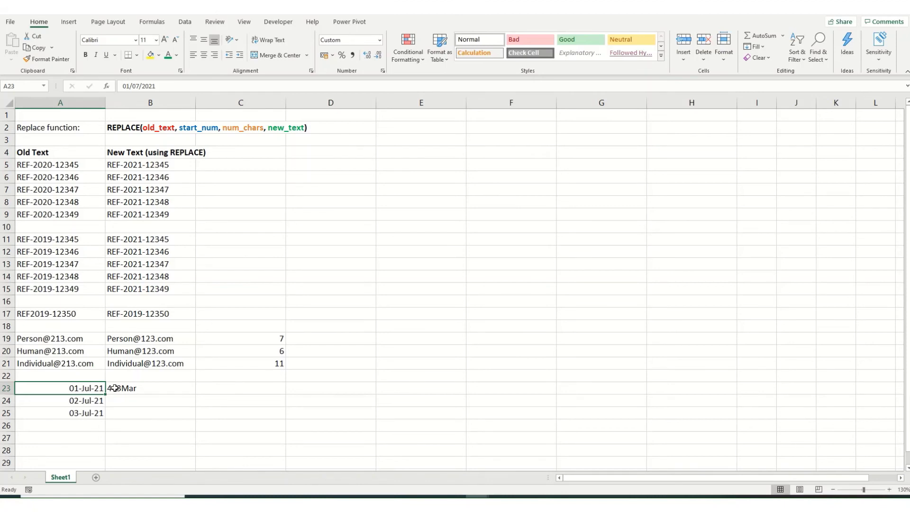
click(115, 387)
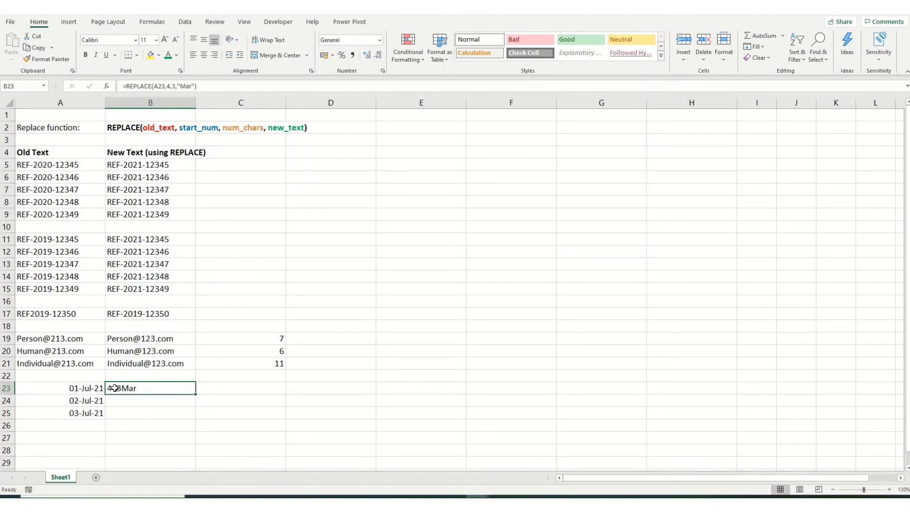
click(155, 86)
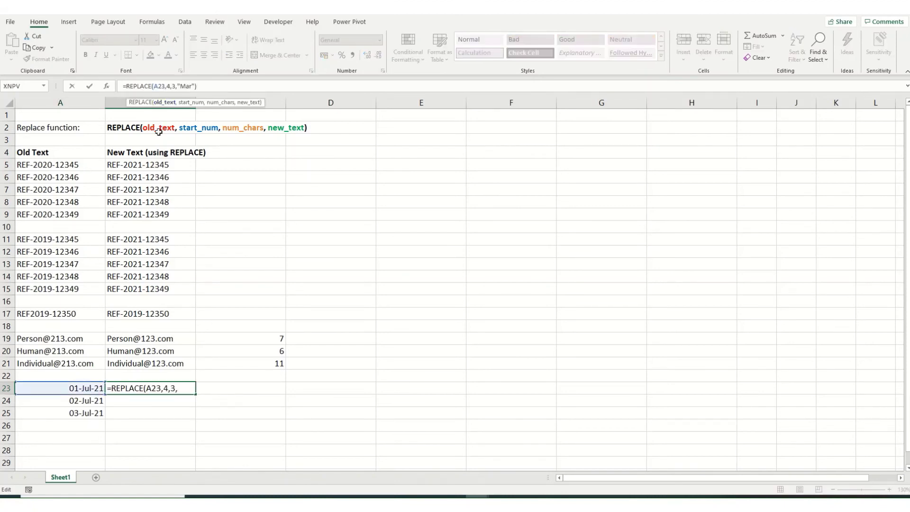
text(TEXT()
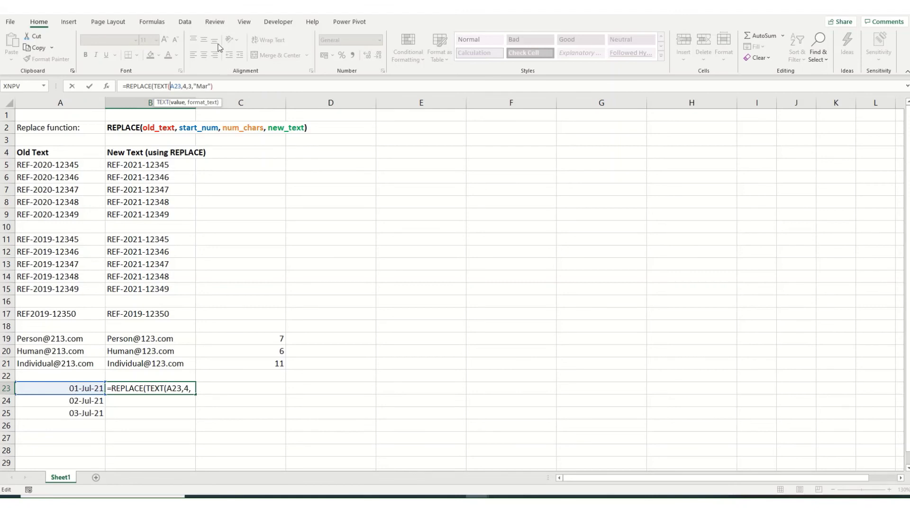
click(179, 90)
text(,"dd-mmm-yy)
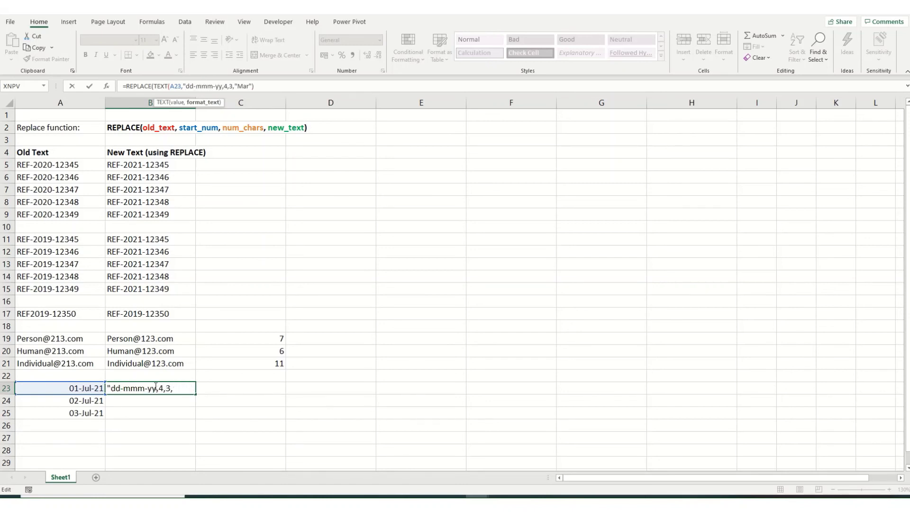
text("))
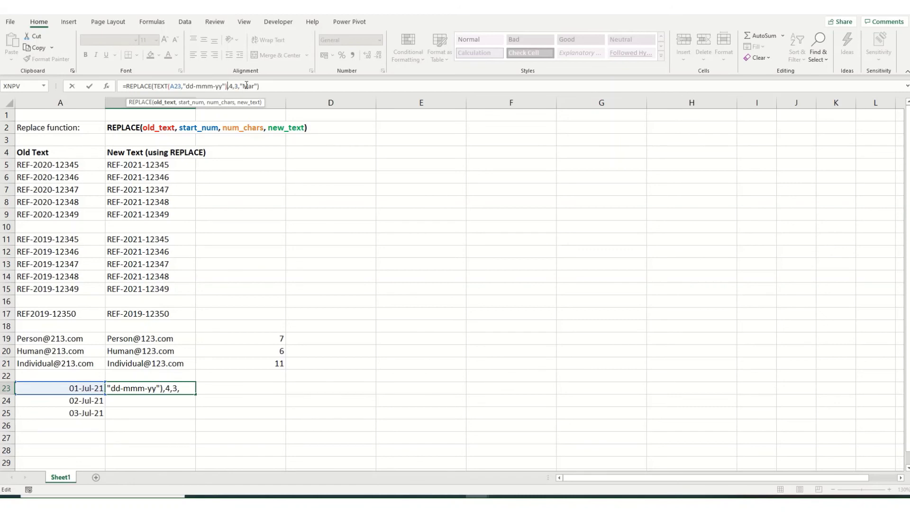
key(Return)
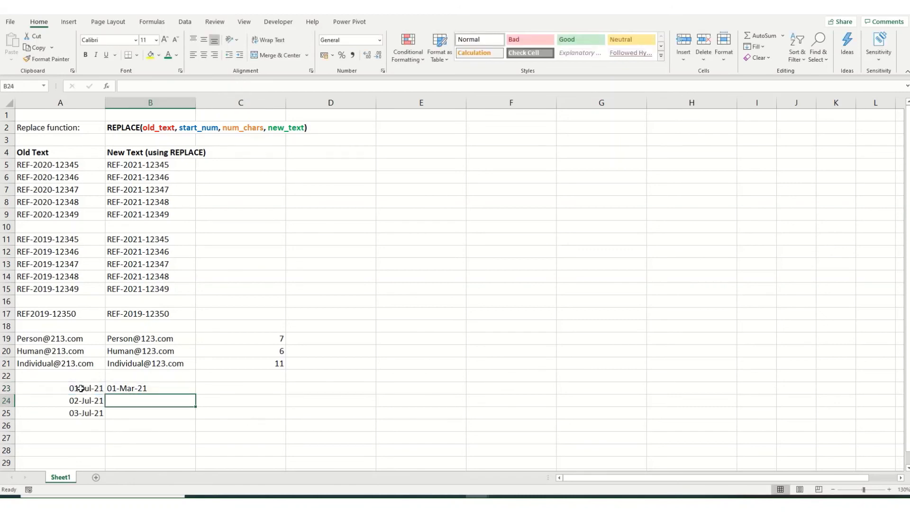
Fill the B23 date formula down to B25, giving 02-Mar-21 and 03-Mar-21
click(129, 388)
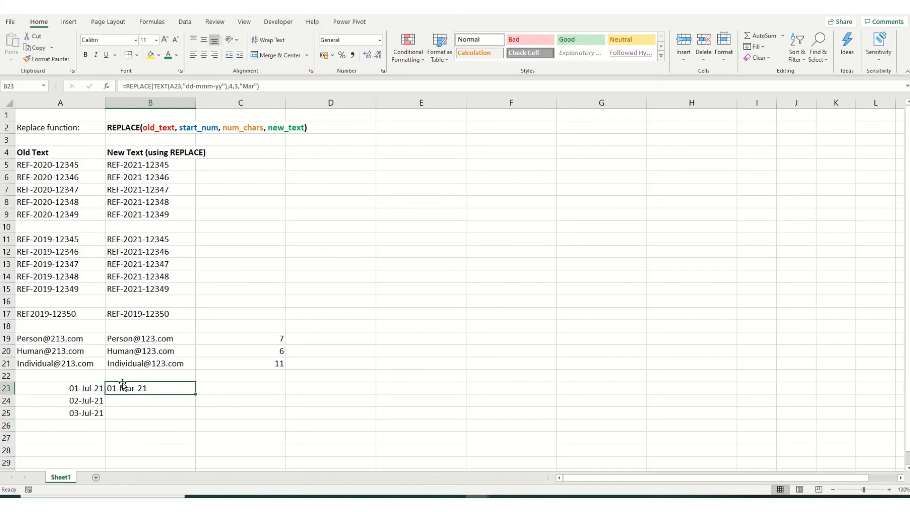
click(85, 387)
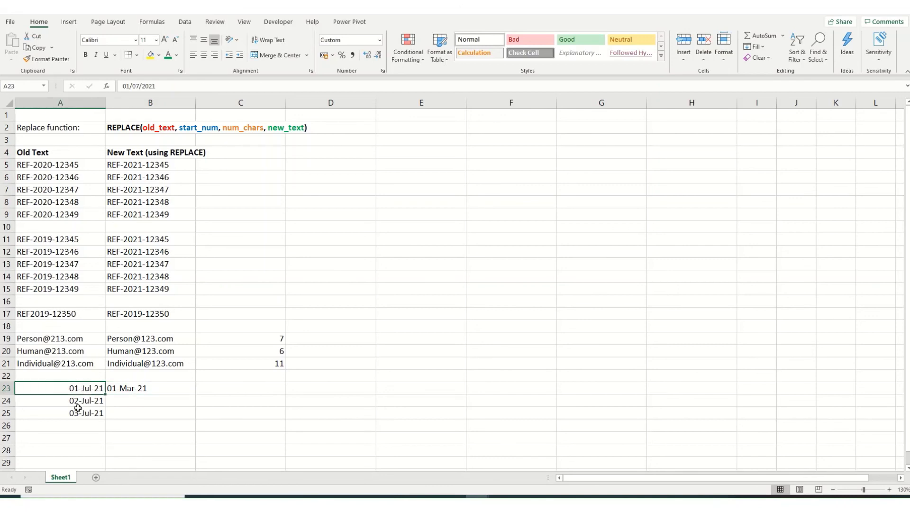
click(138, 388)
drag(194, 393, 191, 419)
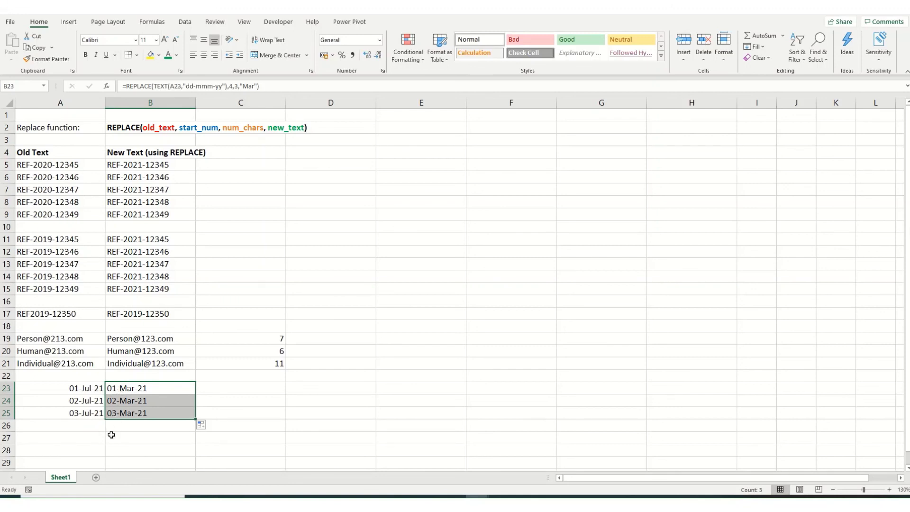
key(Right)
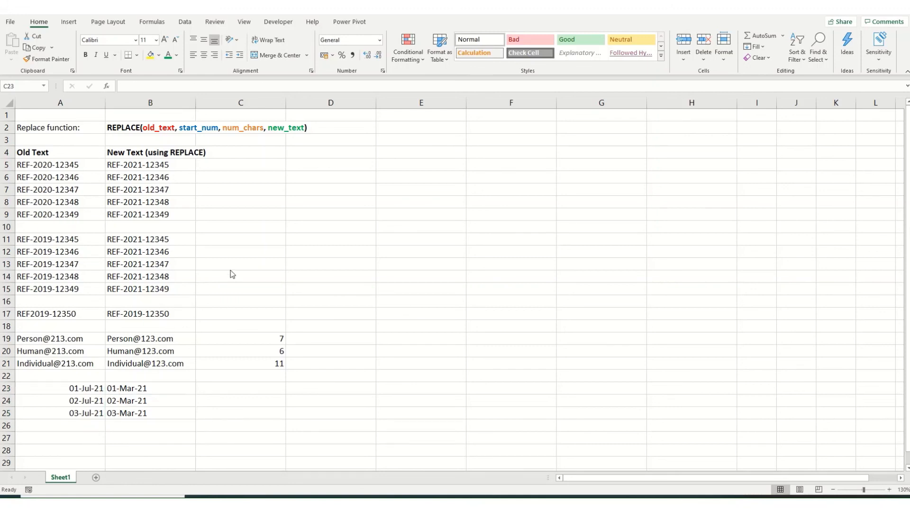